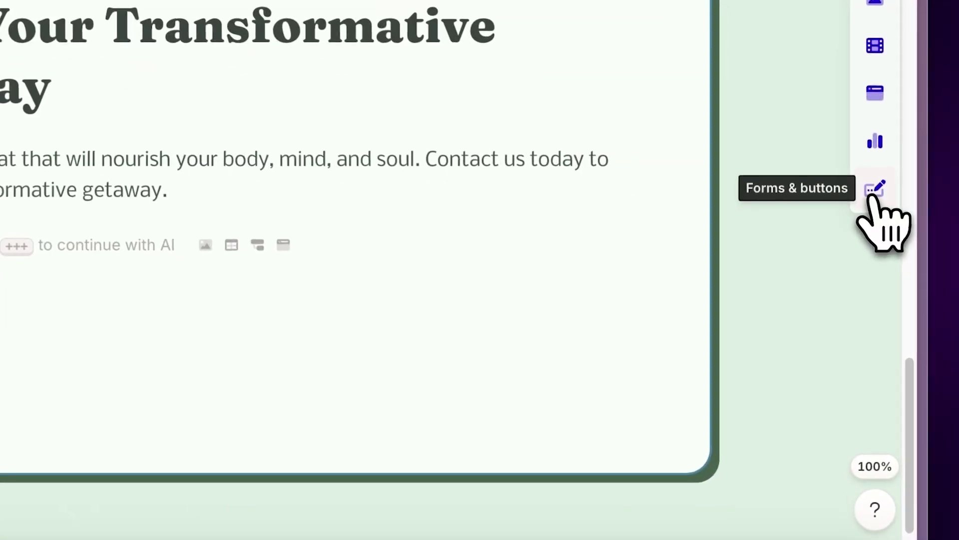
Step: Open the Forms & buttons embed options for the Book Your Transformative Getaway card
left_click(873, 199)
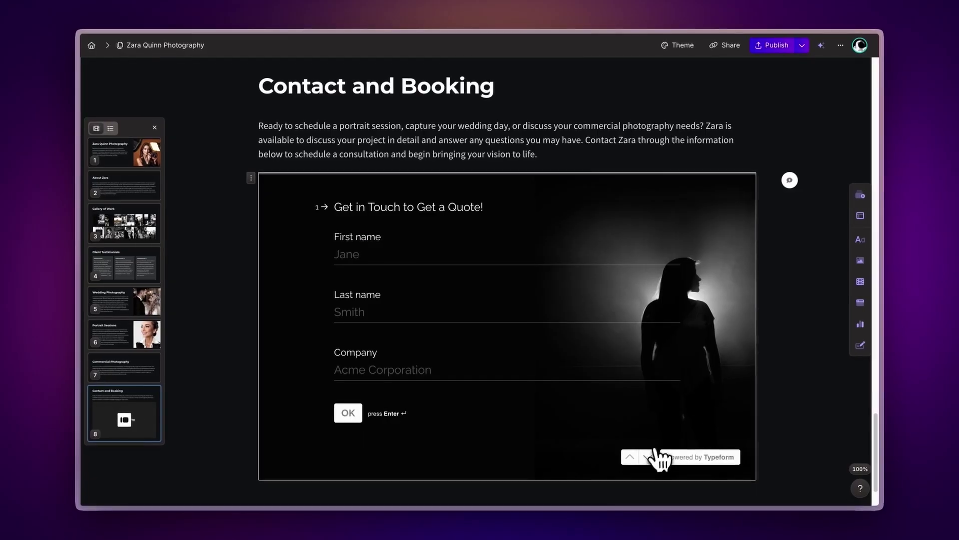
Step: Advance the embedded Typeform two questions and pick the 3rd in the embedded Calendly calendar
left_click(651, 456)
left_click(651, 456)
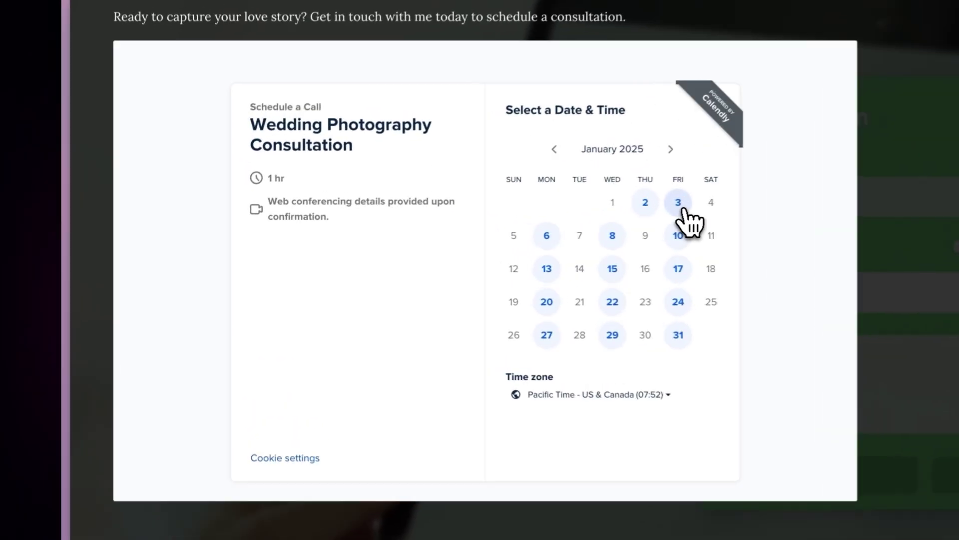
left_click(679, 203)
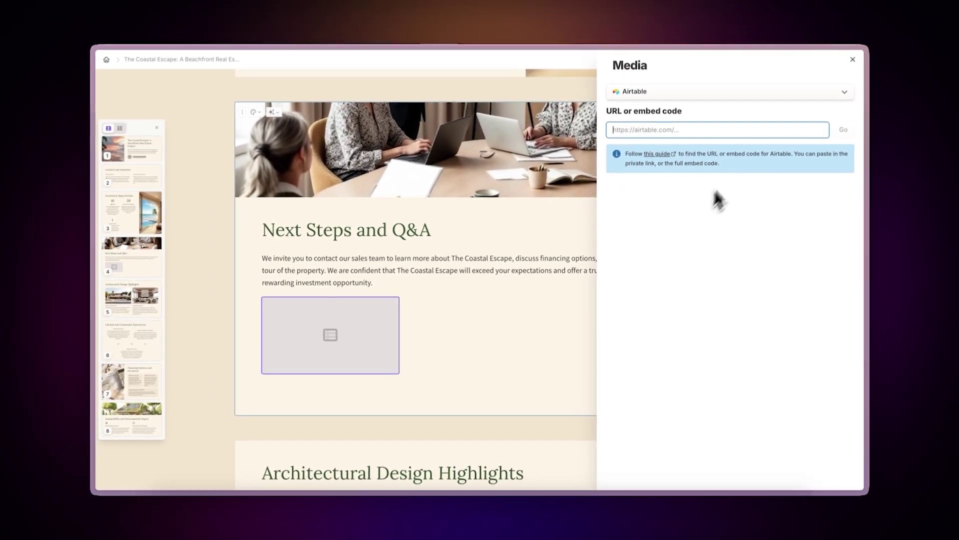
Step: Paste the Airtable Contact Sales form link into the embed and close its settings panel
left_click(766, 130)
key("ctrl+v")
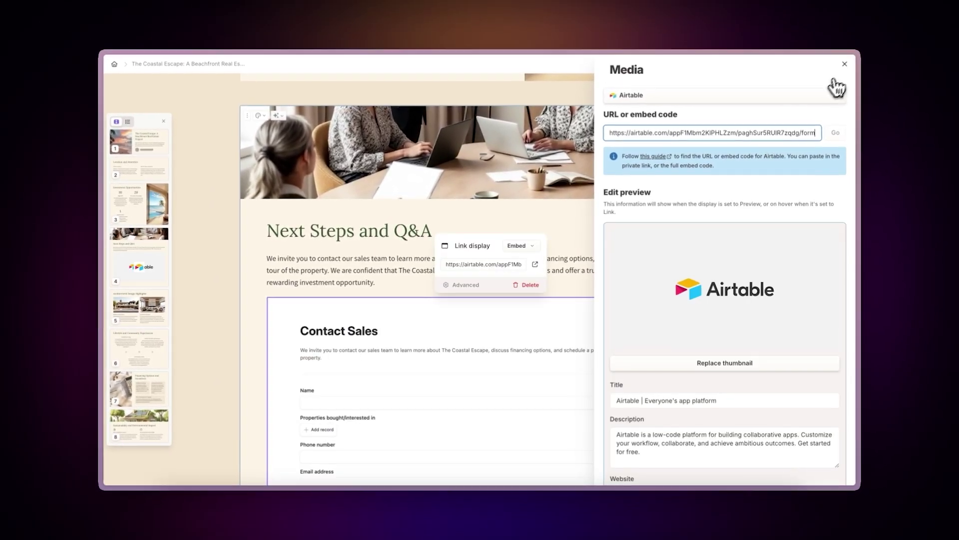
left_click(844, 65)
left_click(763, 246)
scroll(763, 246, "down", 4)
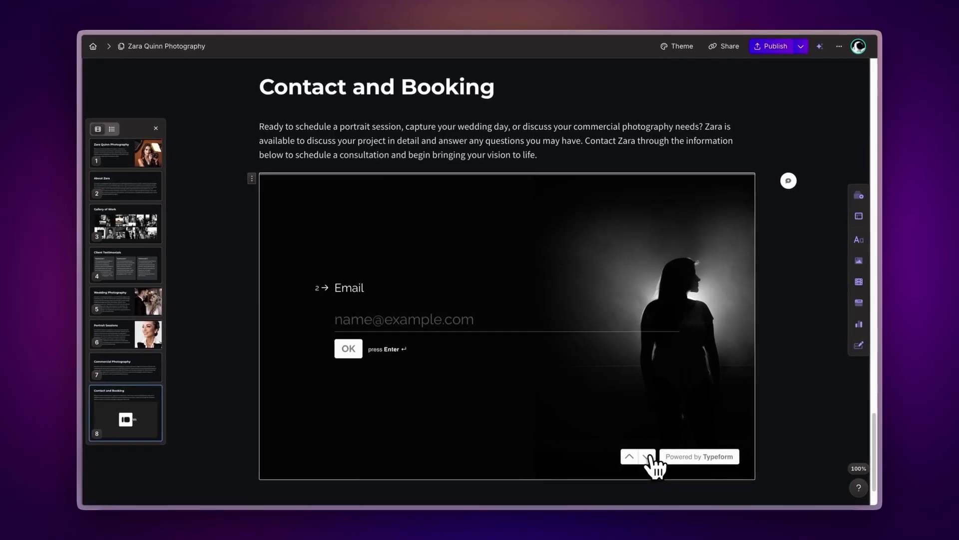
Step: Advance the embedded Typeform from the Email question on to Phone
left_click(650, 456)
left_click(643, 441)
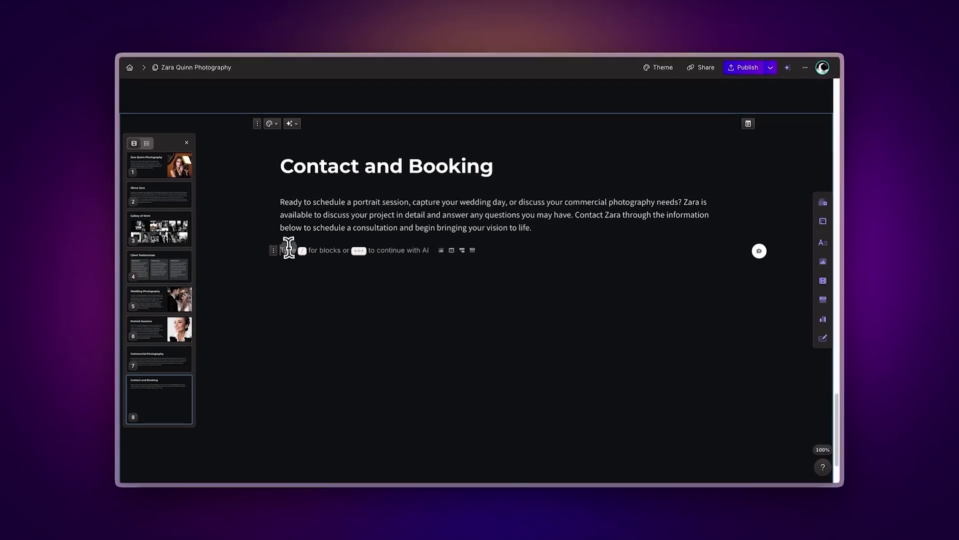
type("/t")
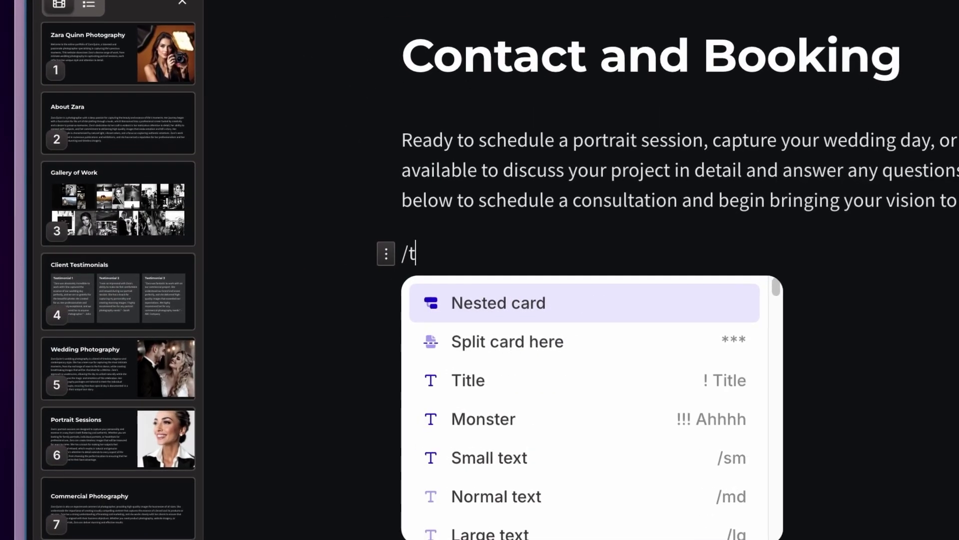
type("ypeform")
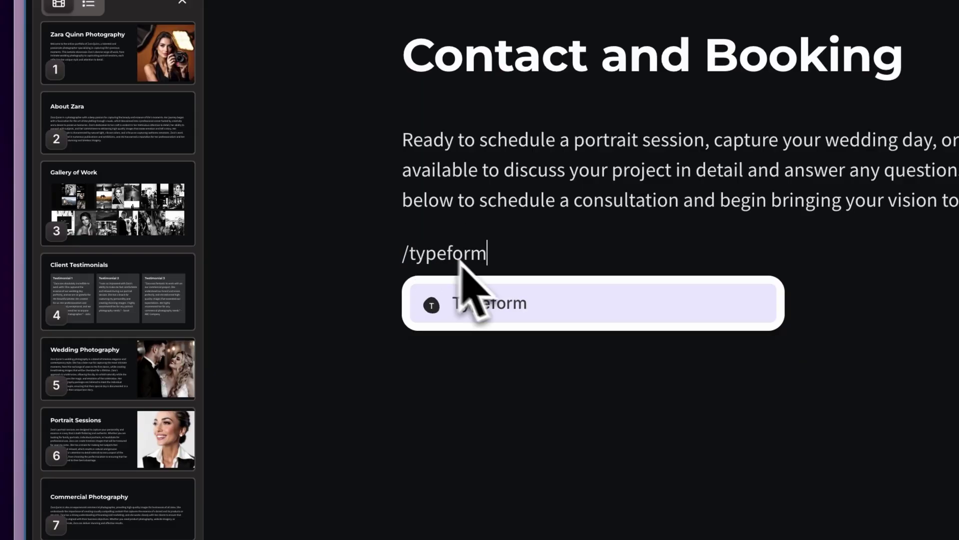
Step: Insert a Typeform block with the Get in Touch to Get a Quote form link
left_click(551, 307)
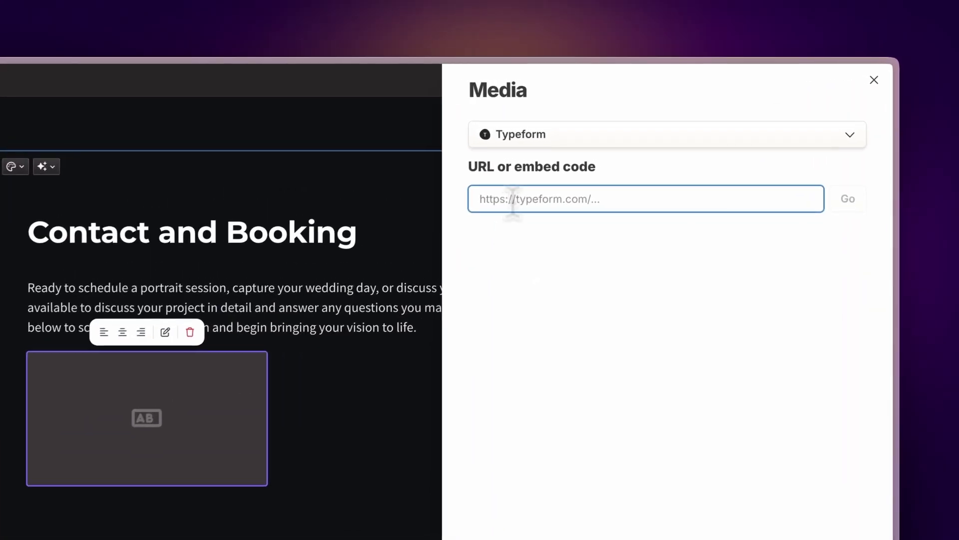
key("ctrl+v")
left_click(874, 80)
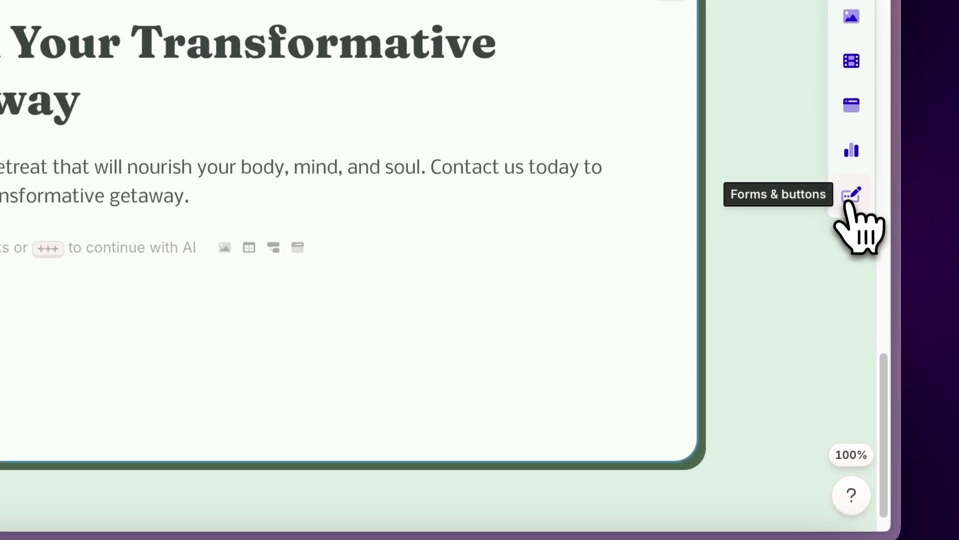
Step: Drag a Typeform tile from Forms & buttons onto the yoga retreat card
left_click(817, 336)
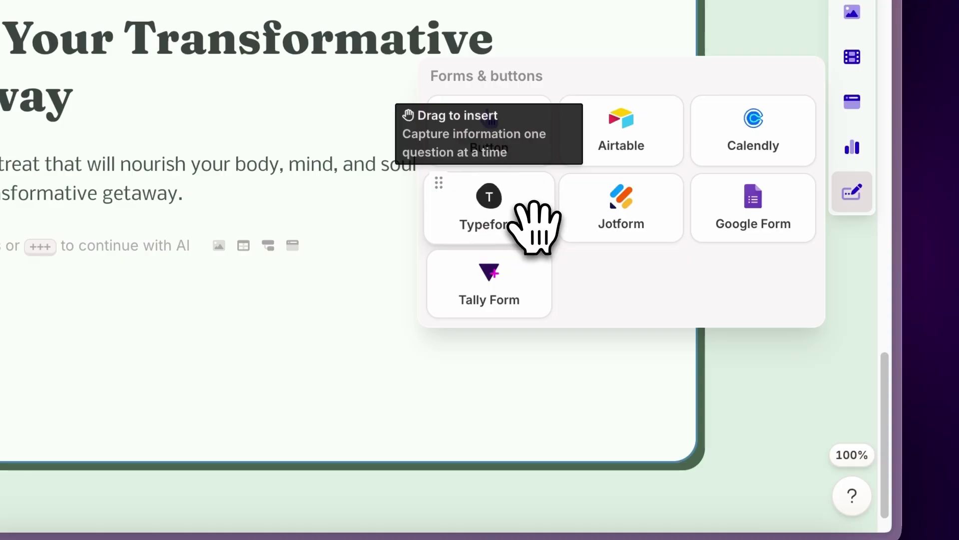
left_click_drag(489, 206, 541, 358)
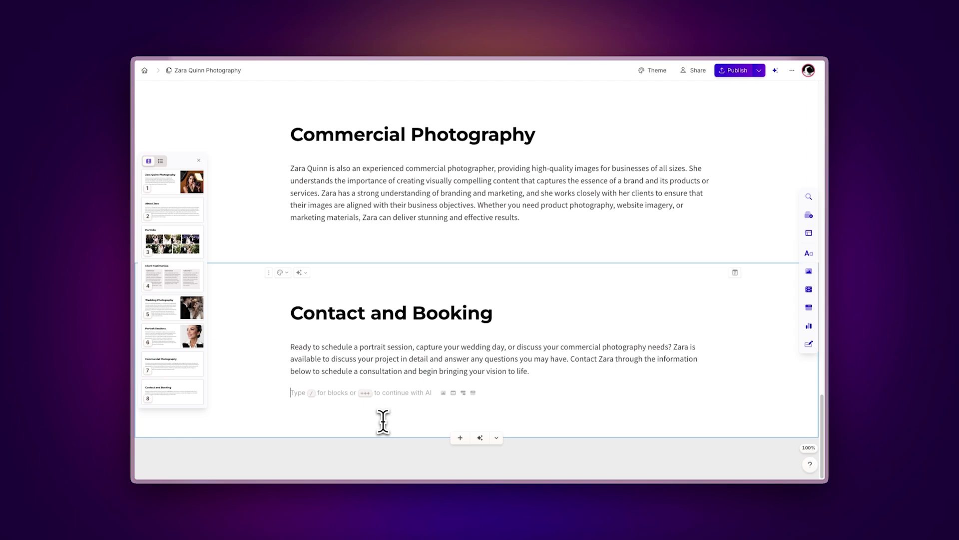
Step: Paste the Typeform quote link under the Contact and Booking paragraph to auto-embed it
key("ctrl+v")
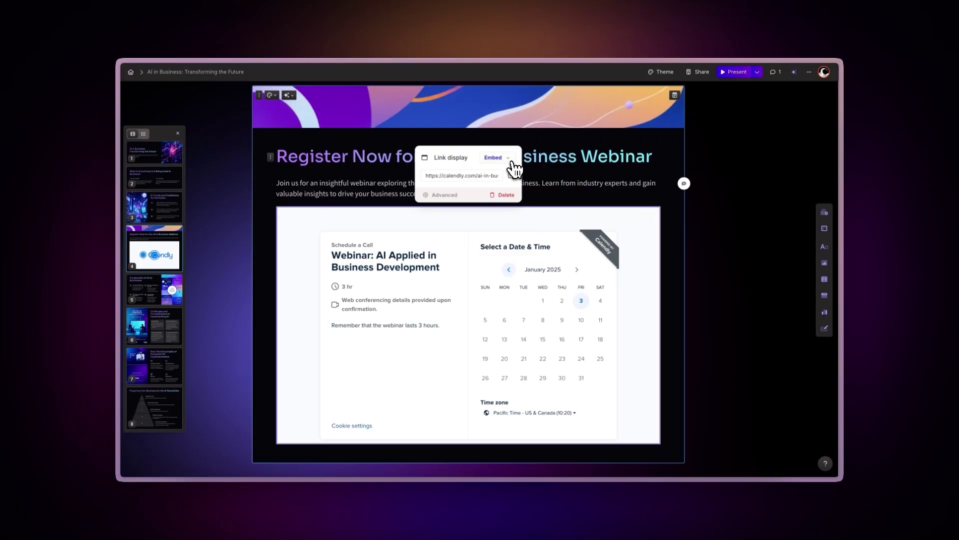
Step: Open the link display choices on the Calendly webinar scheduler embed
left_click(540, 71)
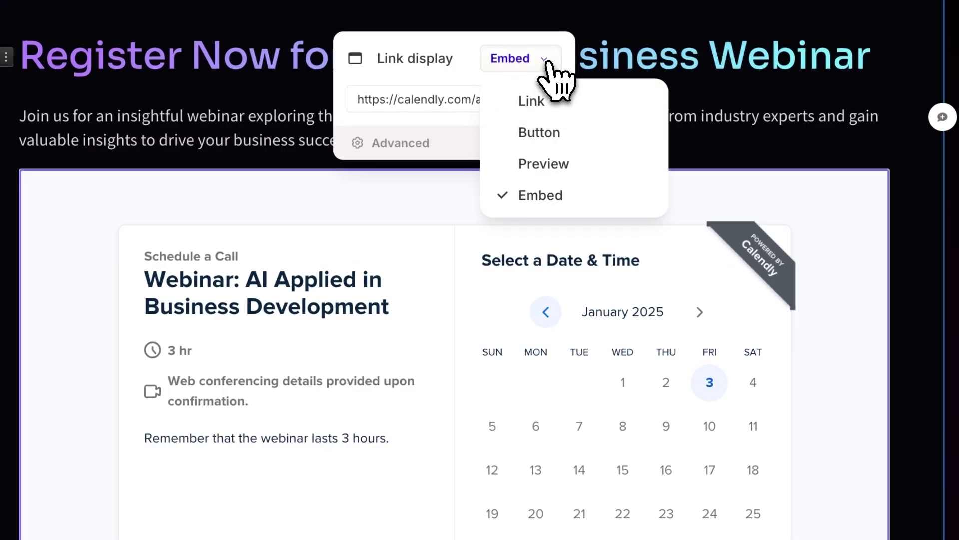